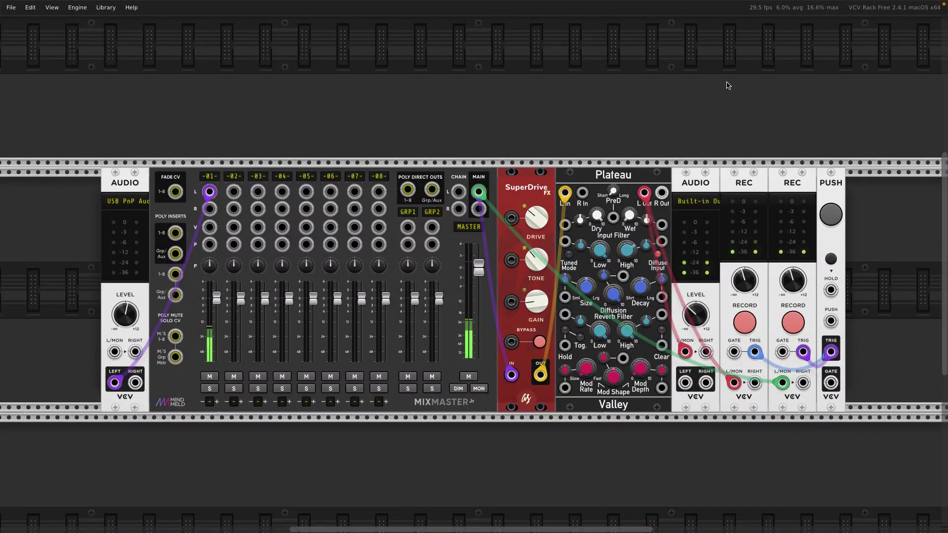
Step: Raise Plateau's reverb wet level briefly, then return it to 0%
mouse_move(629, 216)
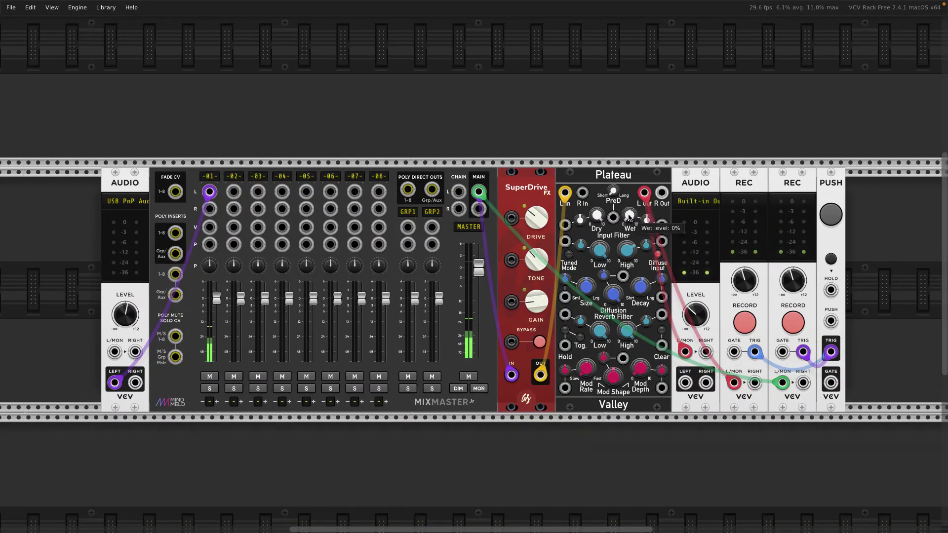
left_click_drag(628, 217, 628, 168)
left_click_drag(629, 216, 629, 247)
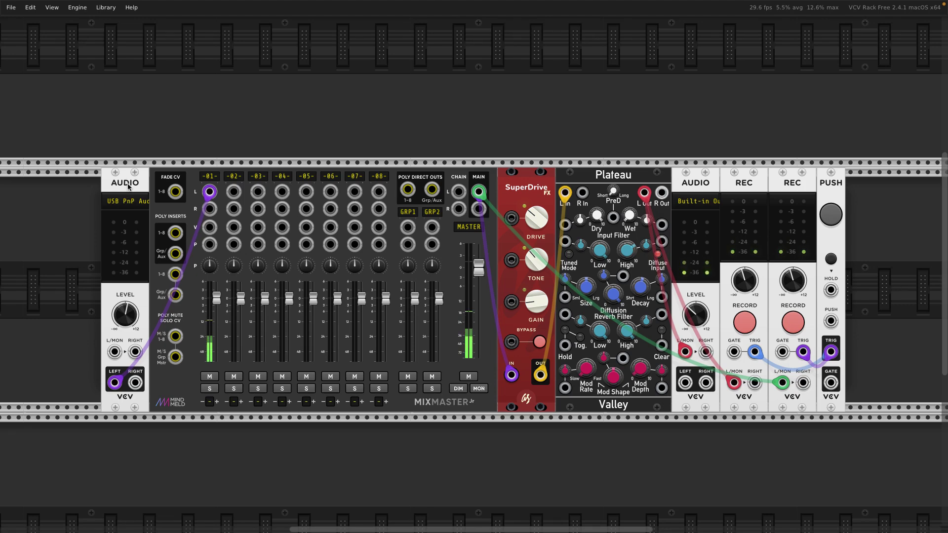
Step: Try the built-in microphone as input, revert to the USB audio device, and set channel 01 to about -3.9 dB
left_click(118, 207)
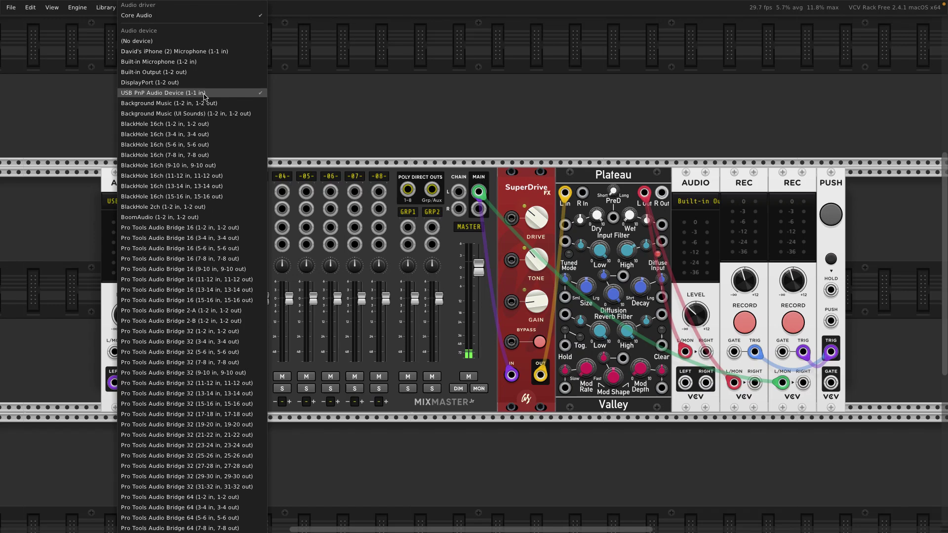
left_click(215, 62)
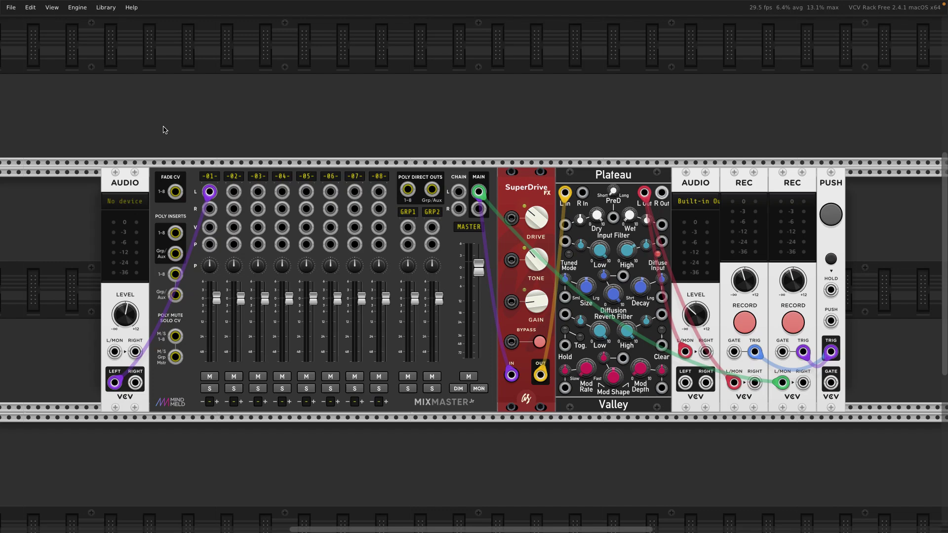
left_click(124, 200)
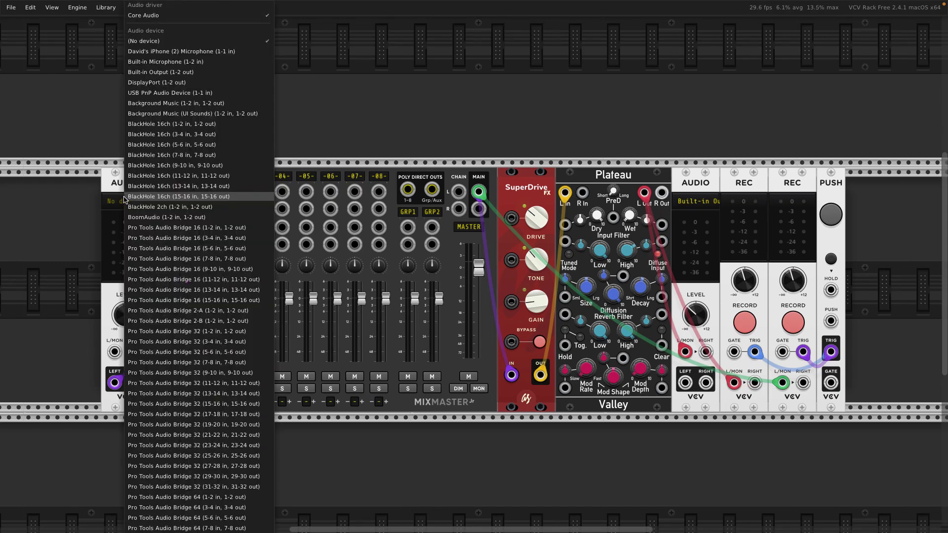
left_click(185, 68)
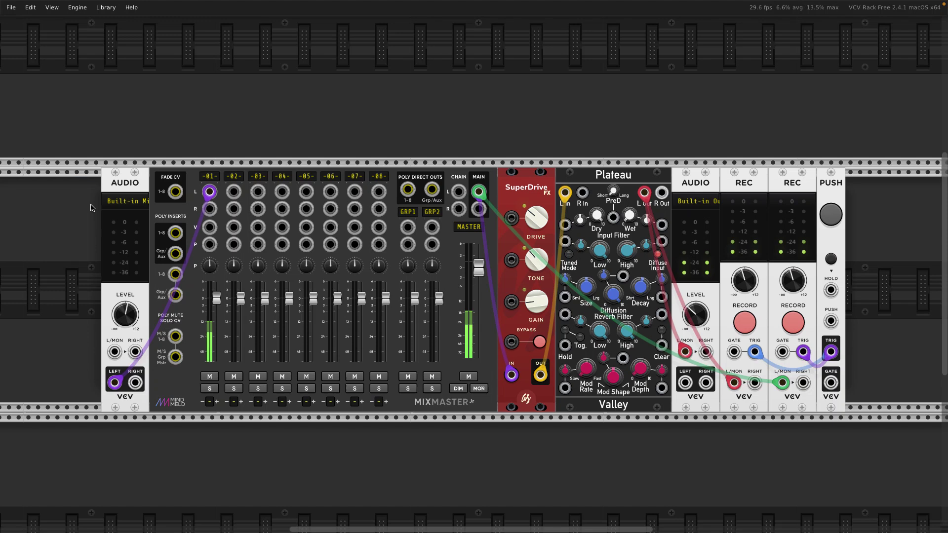
left_click(128, 205)
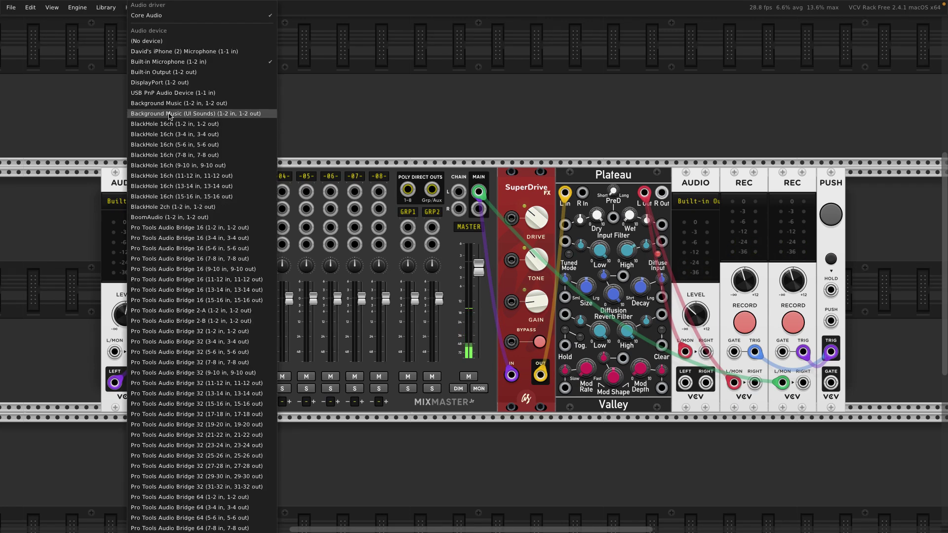
left_click(185, 92)
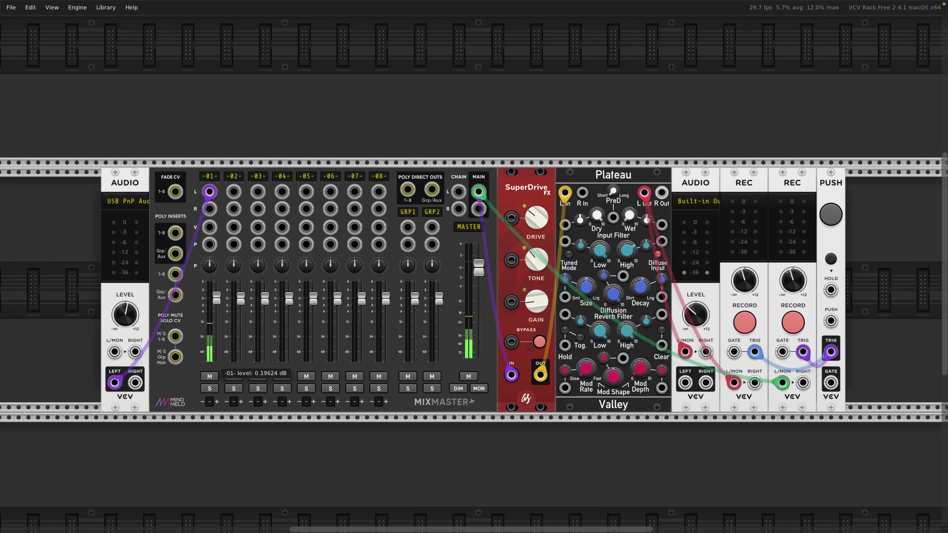
mouse_move(216, 297)
left_mouse_down()
mouse_move(216, 325)
mouse_move(216, 291)
left_mouse_up()
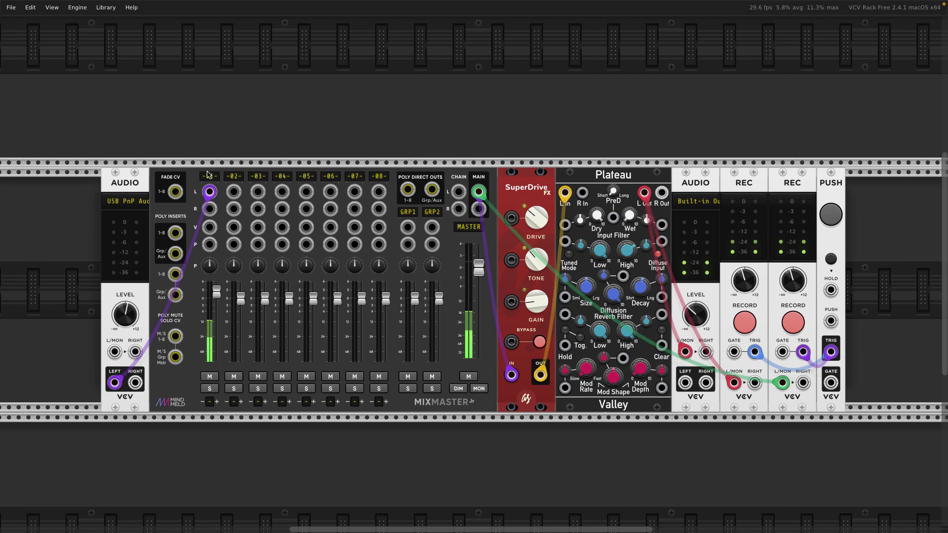
Step: In the -01- track settings menu, raise Gain adjust from 0.8 dB to 1.8 dB
left_click(207, 175)
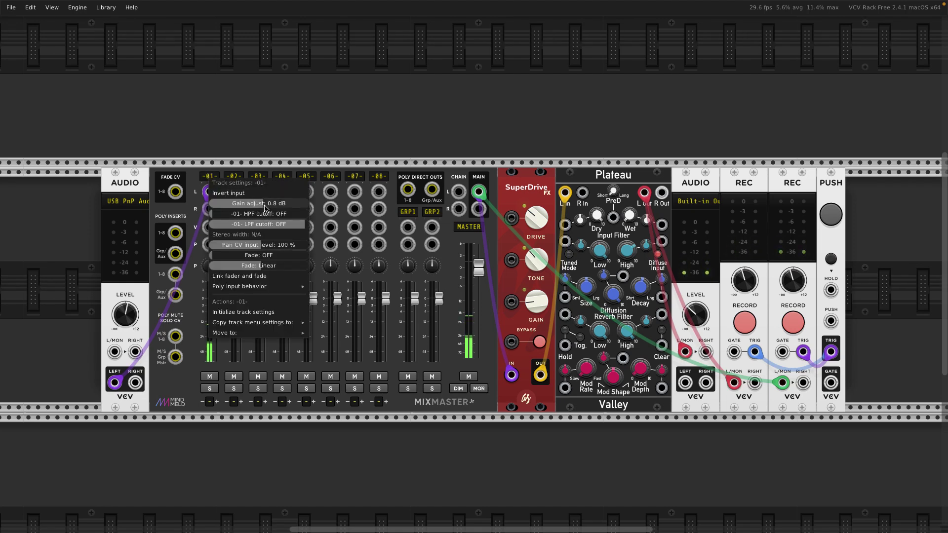
left_click(210, 179)
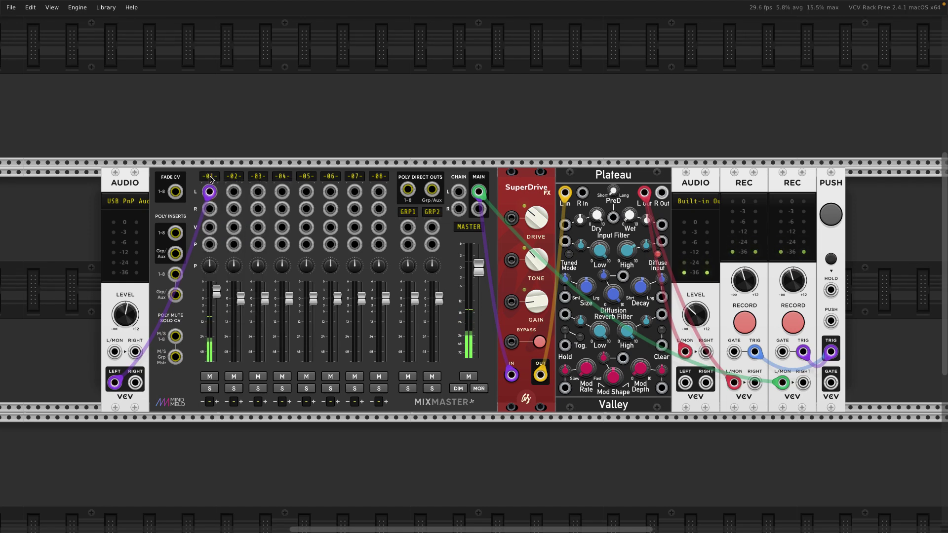
left_click(210, 178)
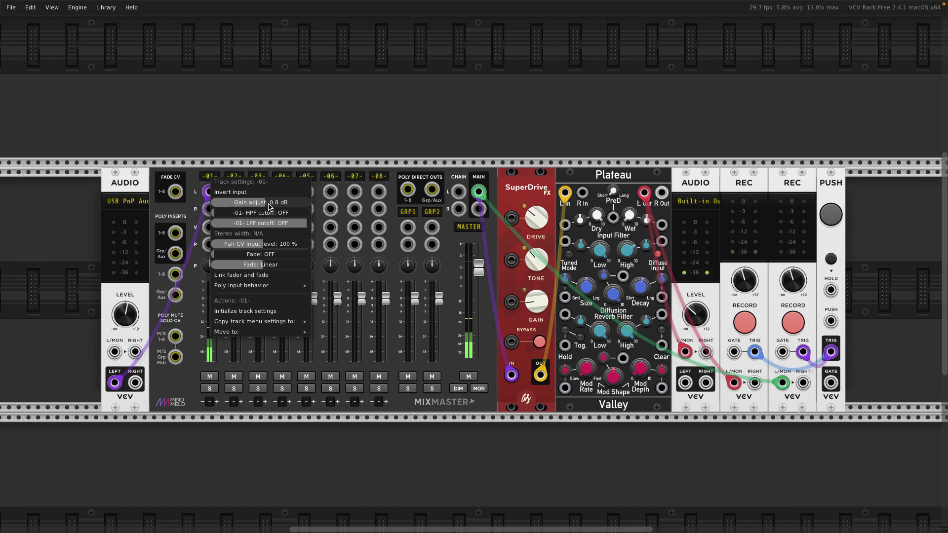
left_click_drag(269, 207, 266, 206)
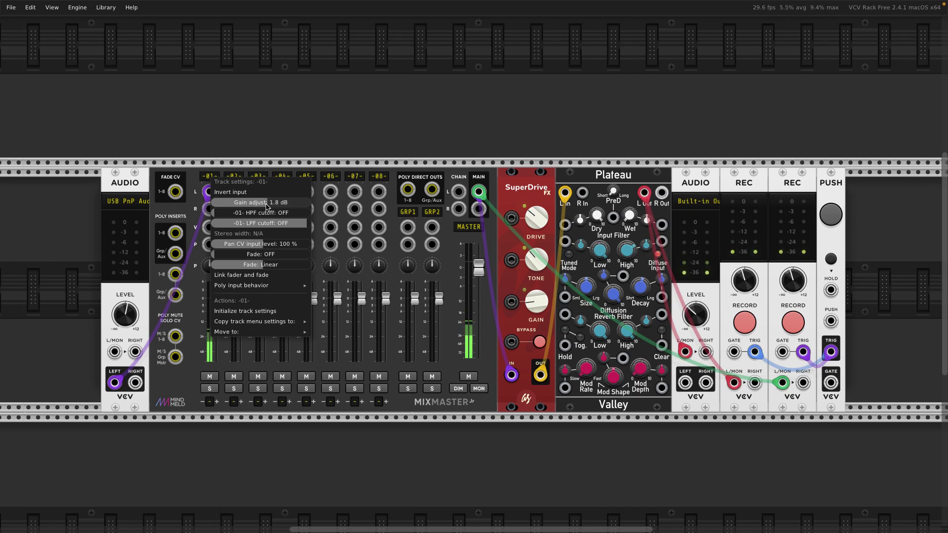
left_click(235, 130)
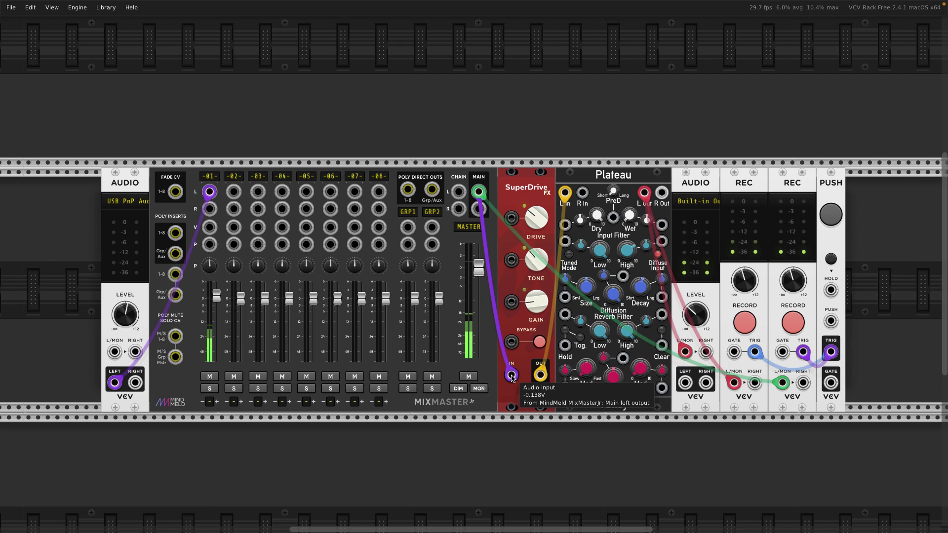
Step: Turn off SuperDrive's bypass and adjust drive and tone, leaving drive near 32%
left_click(539, 344)
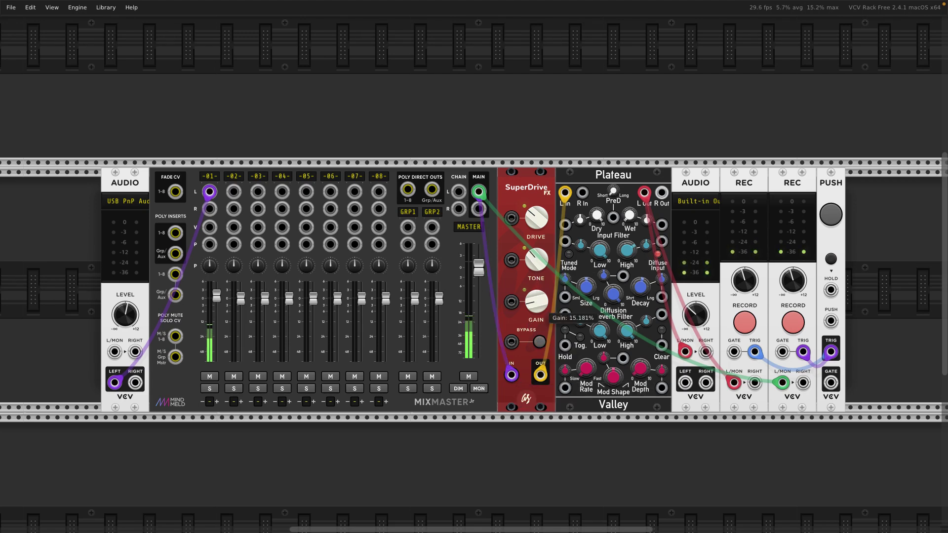
left_click_drag(538, 221, 538, 216)
mouse_move(536, 259)
left_mouse_down()
mouse_move(536, 249)
mouse_move(536, 256)
left_mouse_up()
left_click_drag(540, 225, 540, 225)
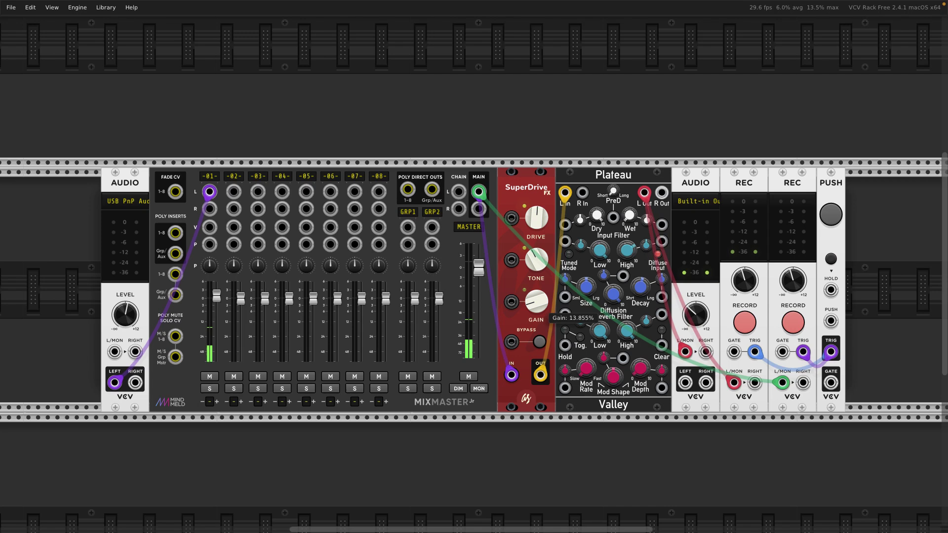
Step: Bypass SuperDrive, nudge Plateau wet to about 4%, then re-enable SuperDrive with drive near 57%
left_click(539, 342)
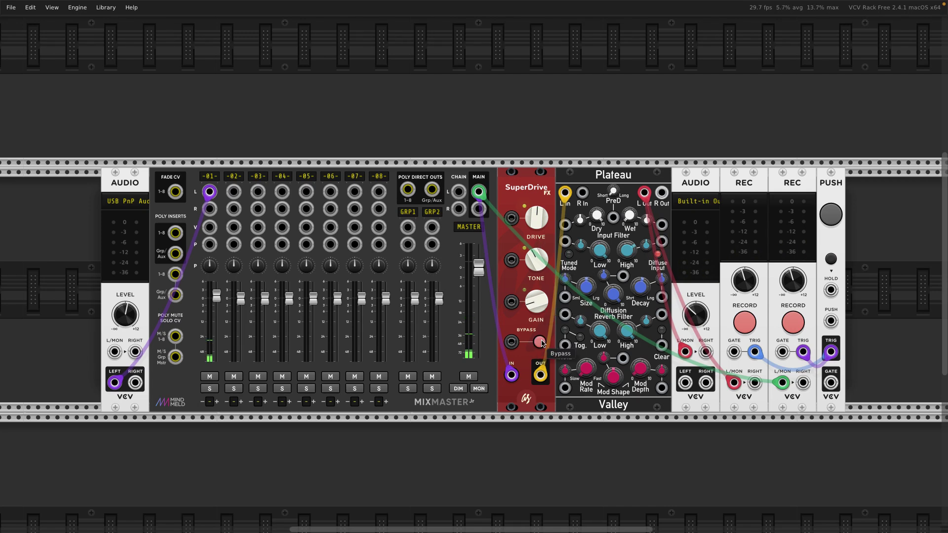
mouse_move(632, 257)
mouse_move(632, 213)
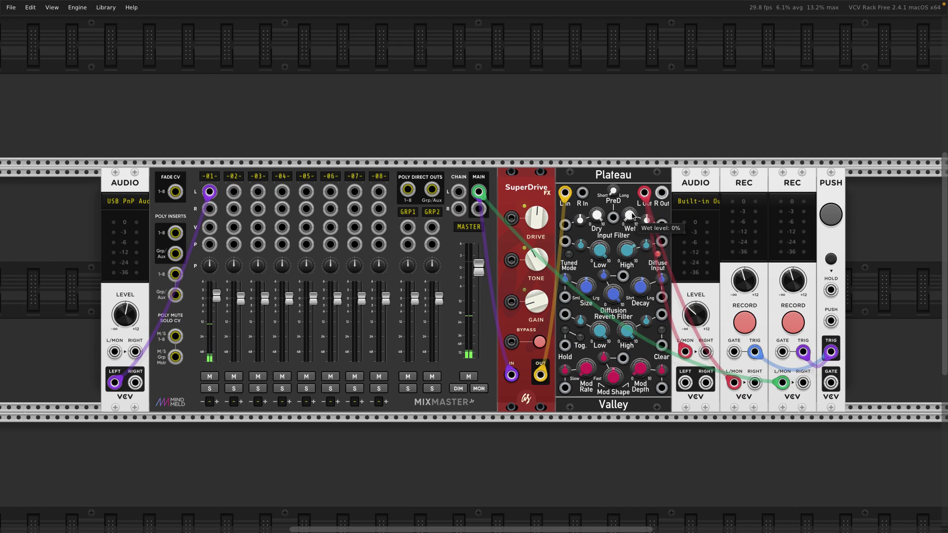
left_click_drag(632, 213, 632, 212)
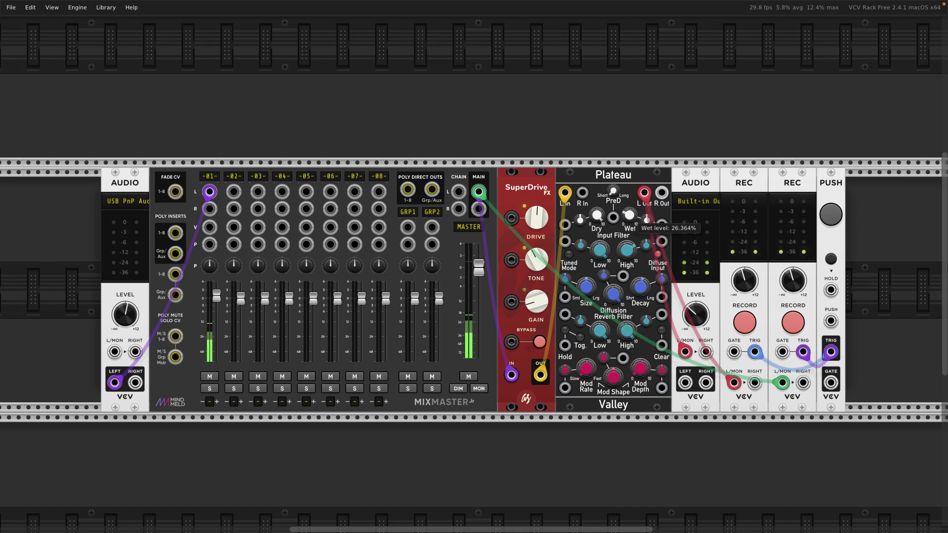
left_click(539, 344)
left_click_drag(540, 233, 539, 228)
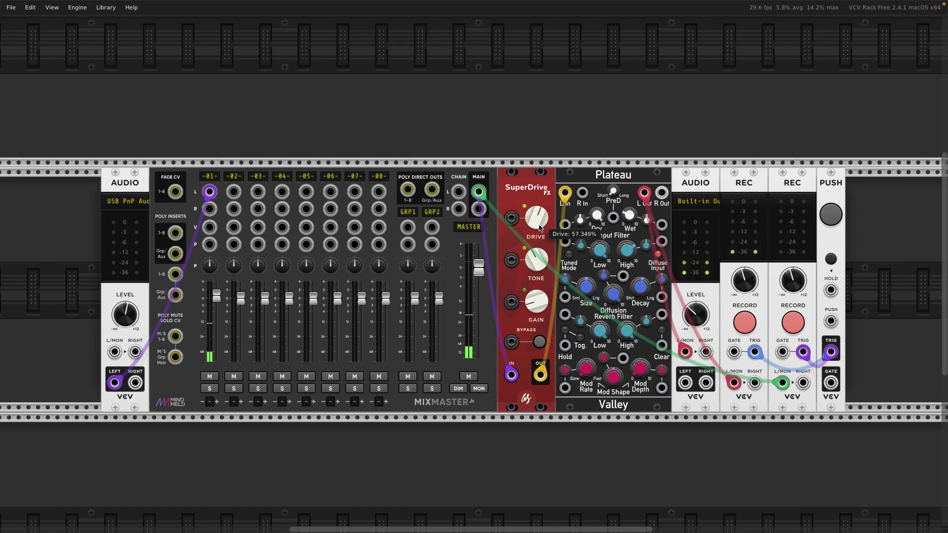
Step: Bypass SuperDrive and turn Plateau's Wet knob down to 0% for a dry signal
left_click(539, 341)
left_click_drag(629, 216, 632, 222)
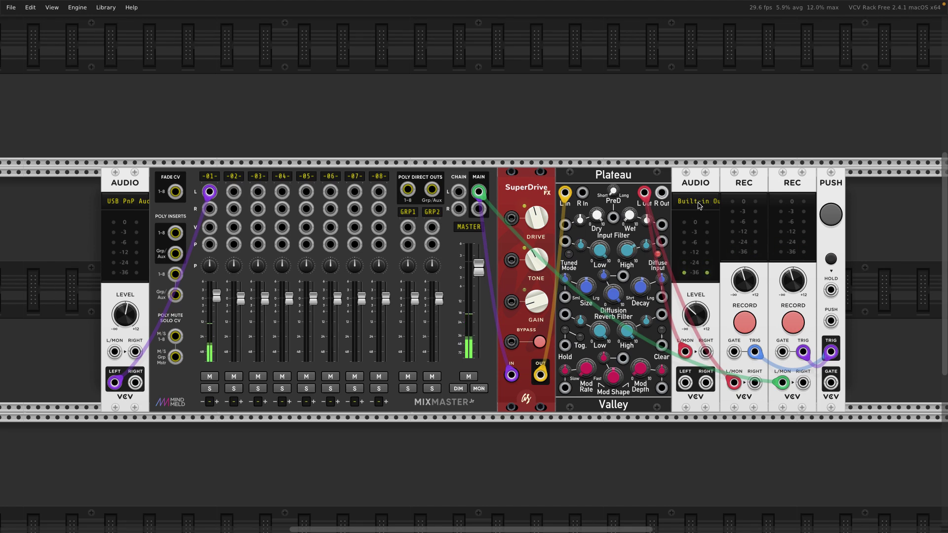
mouse_move(645, 193)
right_click(634, 130)
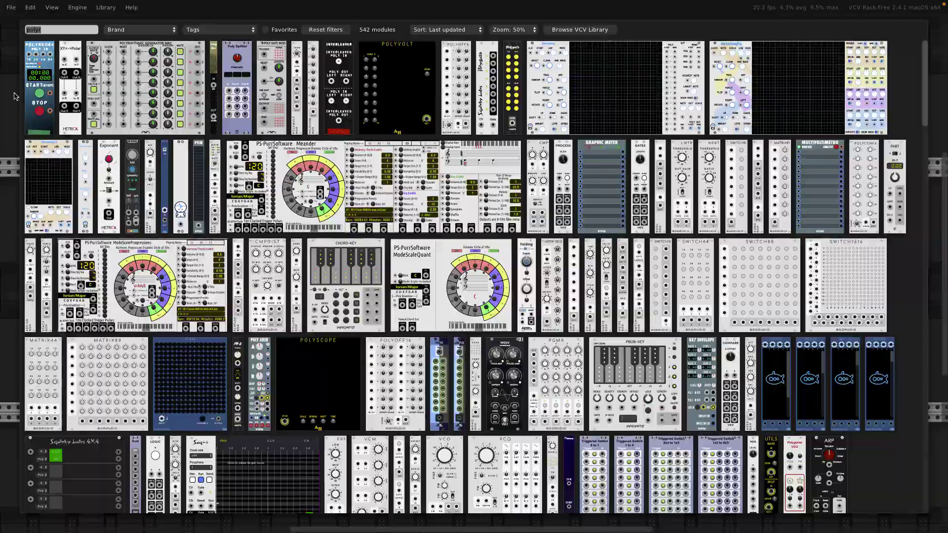
key("Escape")
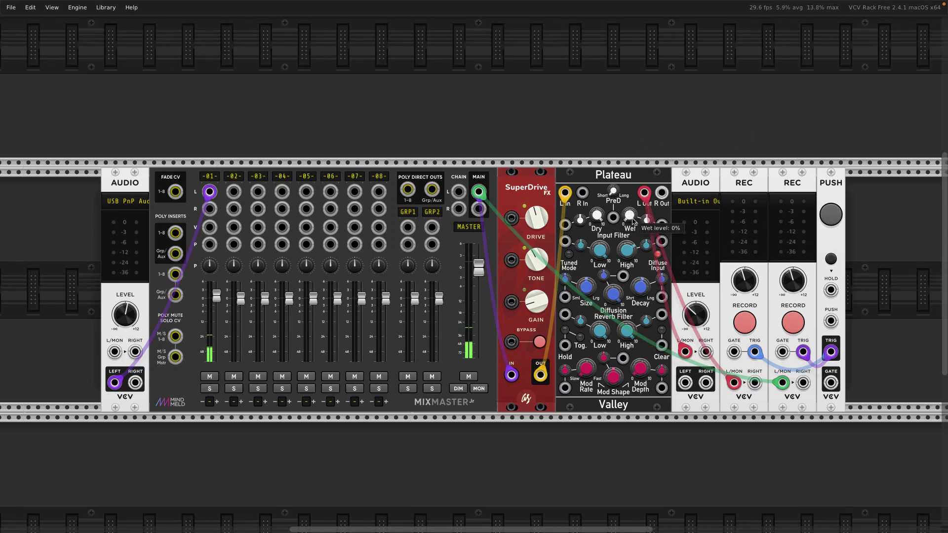
Step: Push Plateau's wet level up through about 24% to roughly 53%
left_click_drag(632, 220, 631, 208)
left_click_drag(631, 219, 634, 222)
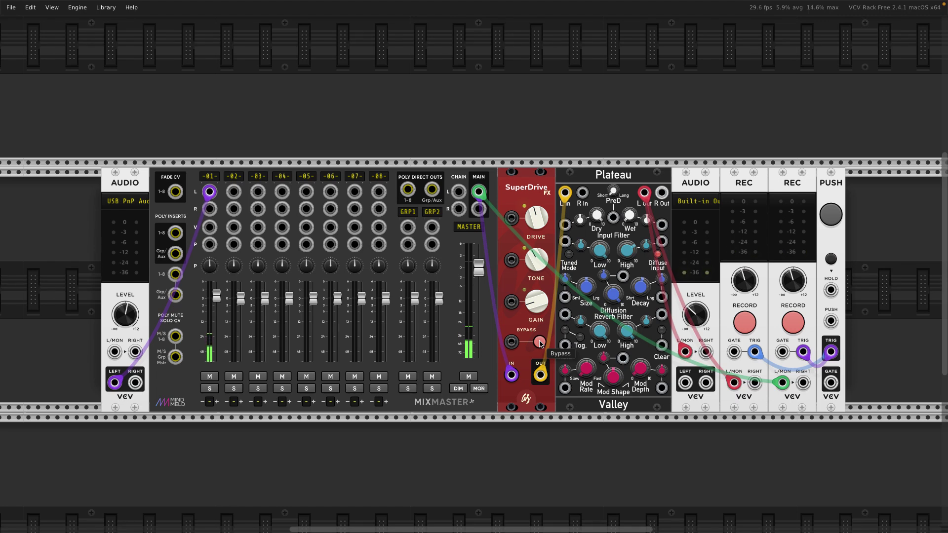
Step: Re-enable SuperDrive with drive about 60% and gain about 12%, and set Plateau wet near 20%
left_click(539, 342)
left_click_drag(536, 218, 536, 228)
left_click_drag(536, 301, 536, 307)
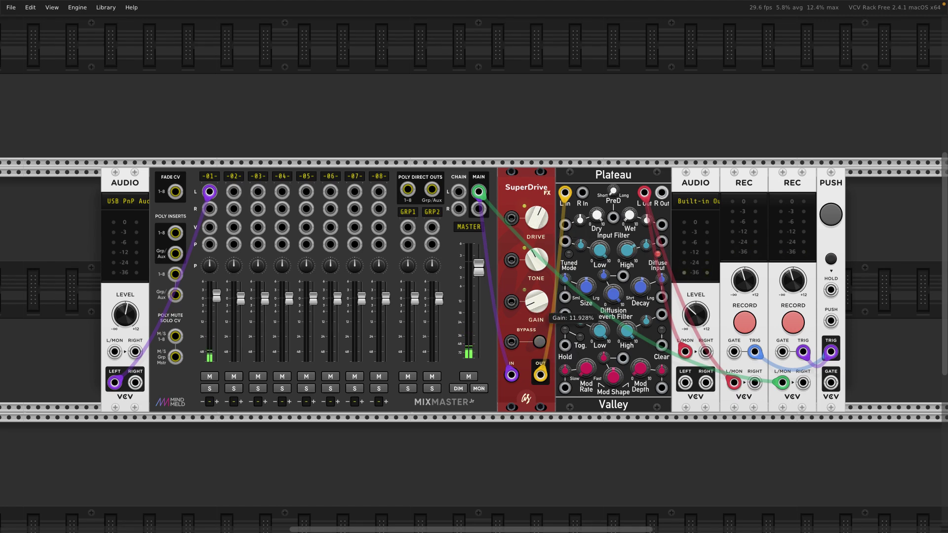
left_click_drag(536, 218, 536, 216)
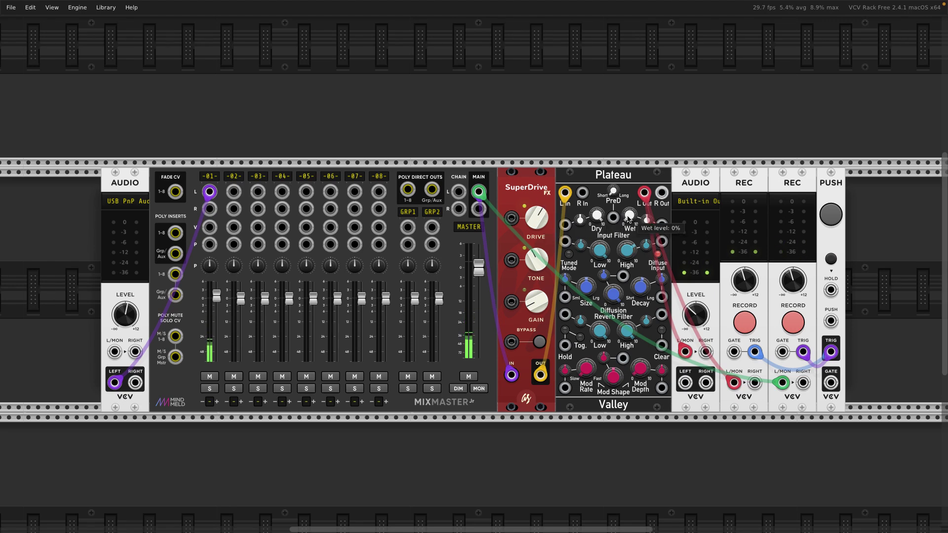
left_click_drag(629, 216, 630, 212)
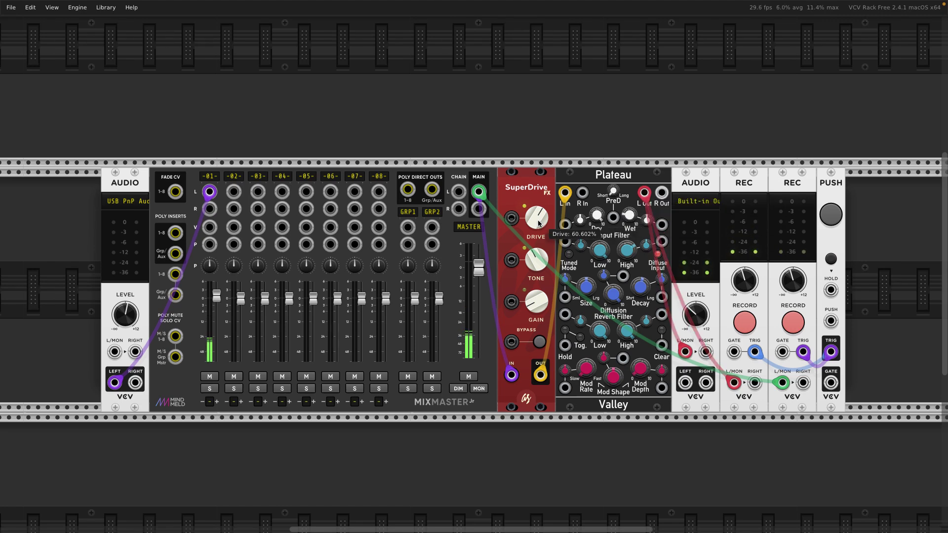
Step: Raise Plateau wet to about 42% and decay to 71%, then reset decay to 50% and wet to 0%
left_click_drag(628, 214, 628, 198)
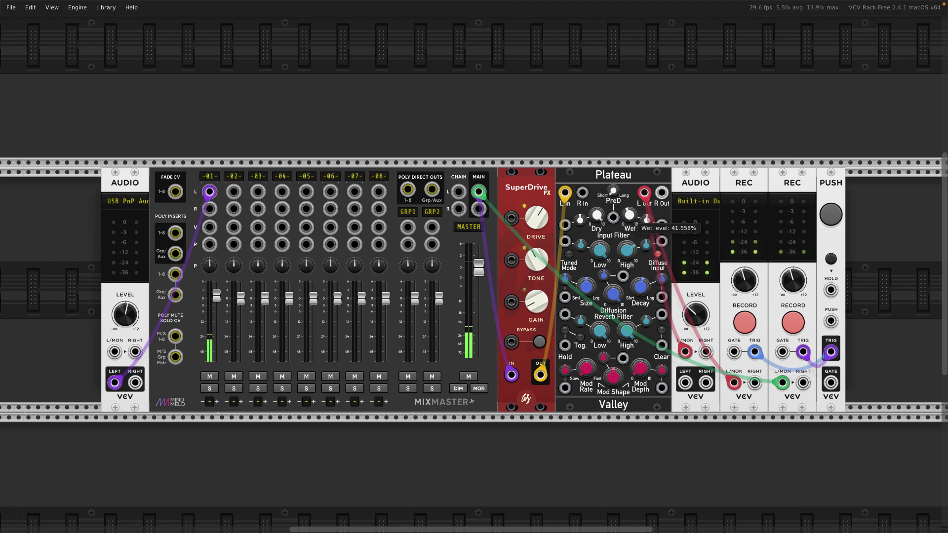
left_click_drag(641, 289, 642, 277)
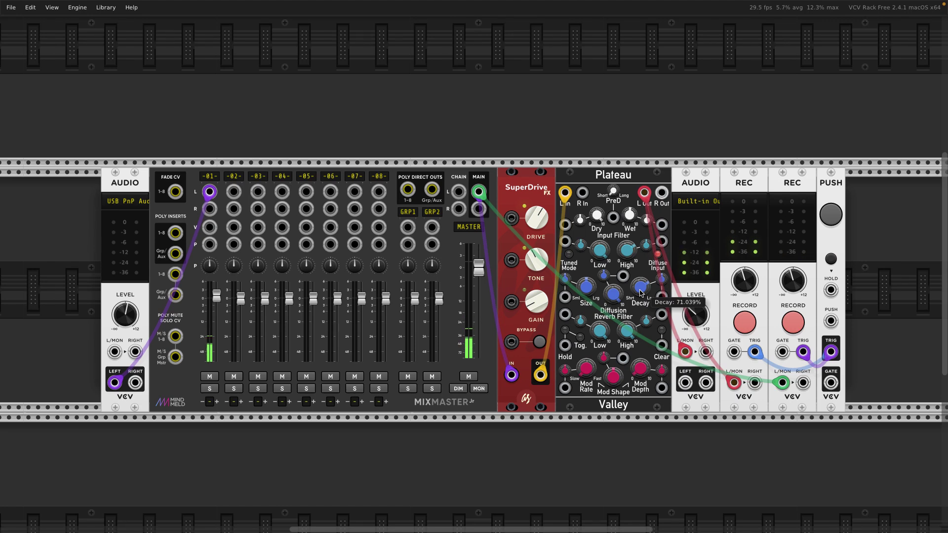
double_click(640, 292)
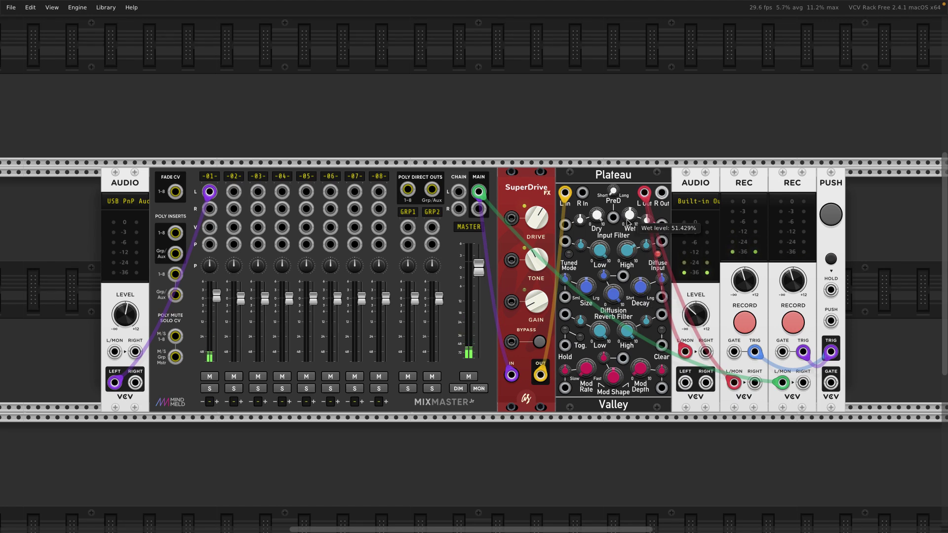
left_click_drag(630, 218, 630, 247)
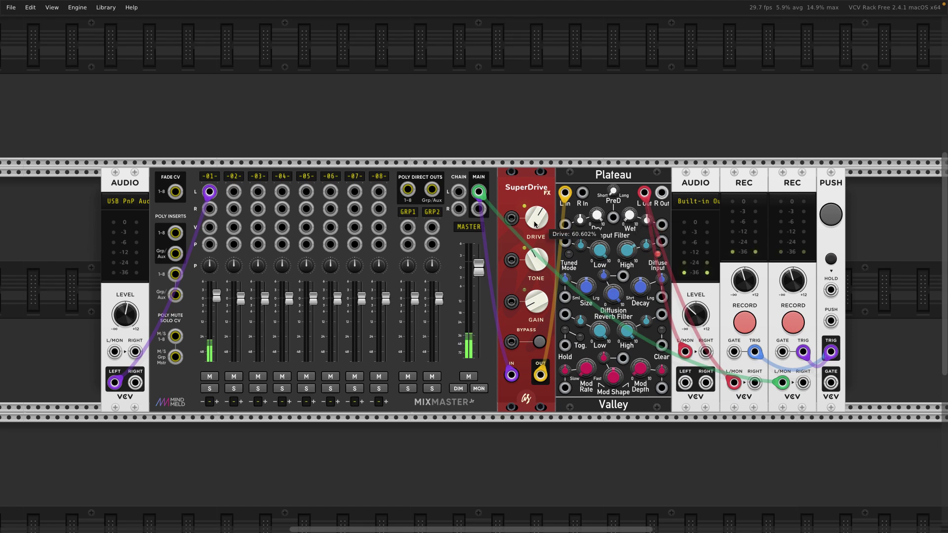
Step: Switch SuperDrive's Bypass on so the mic skips the distortion
left_click(540, 347)
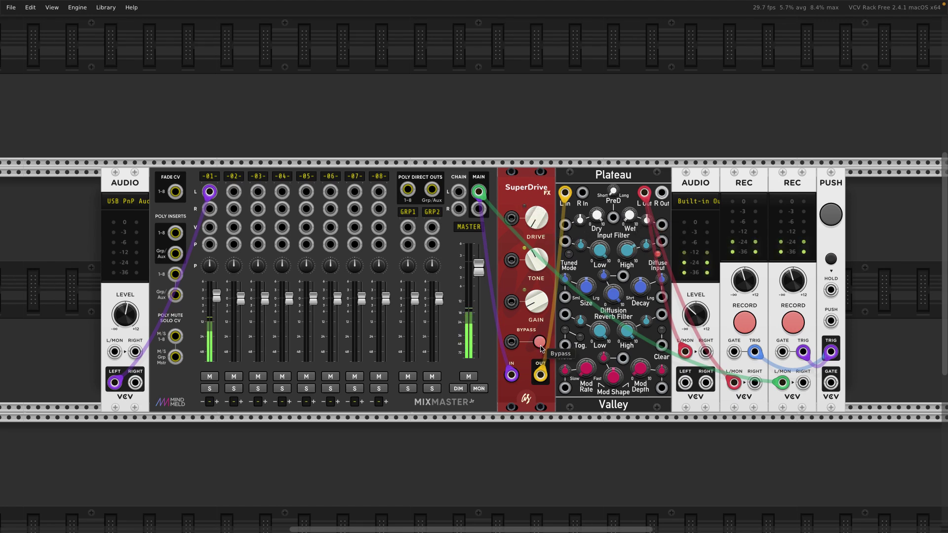